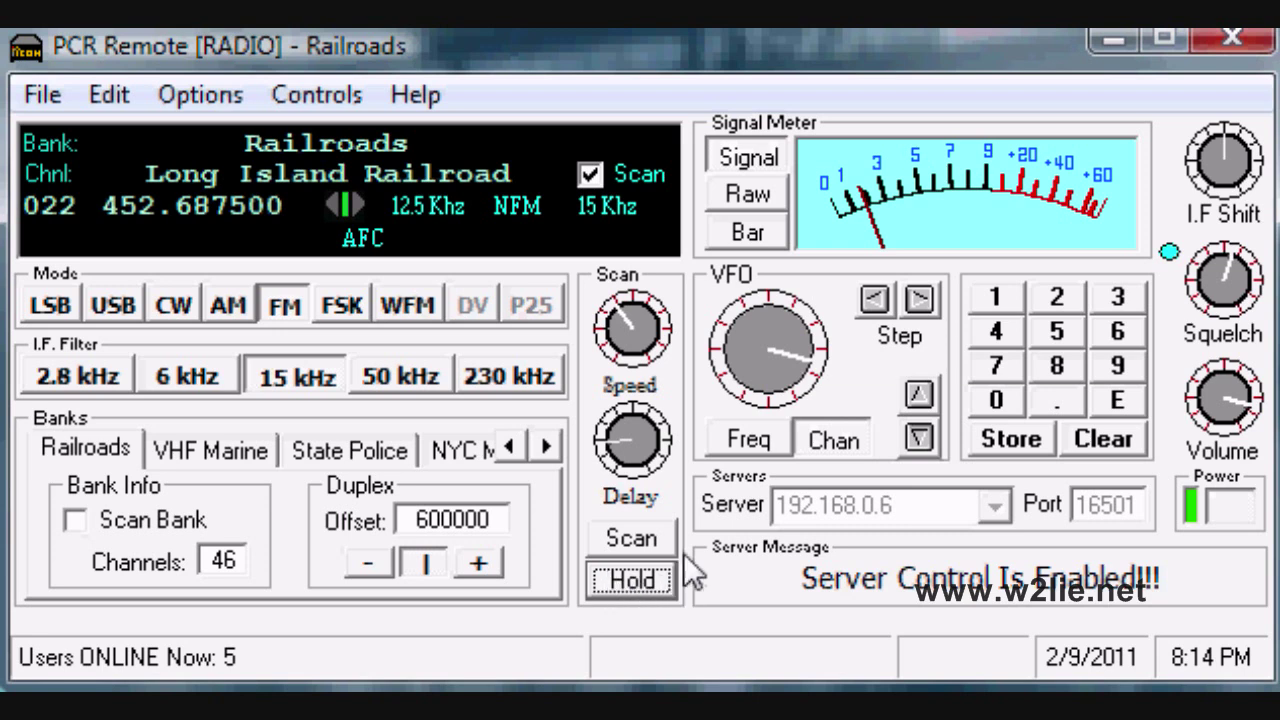
Enter 162.55 on the keypad, then turn the VFO dial down to 162.475000 NFM.
{"action": "left_click", "coordinate": [995, 298]}
{"action": "left_click", "coordinate": [1115, 335]}
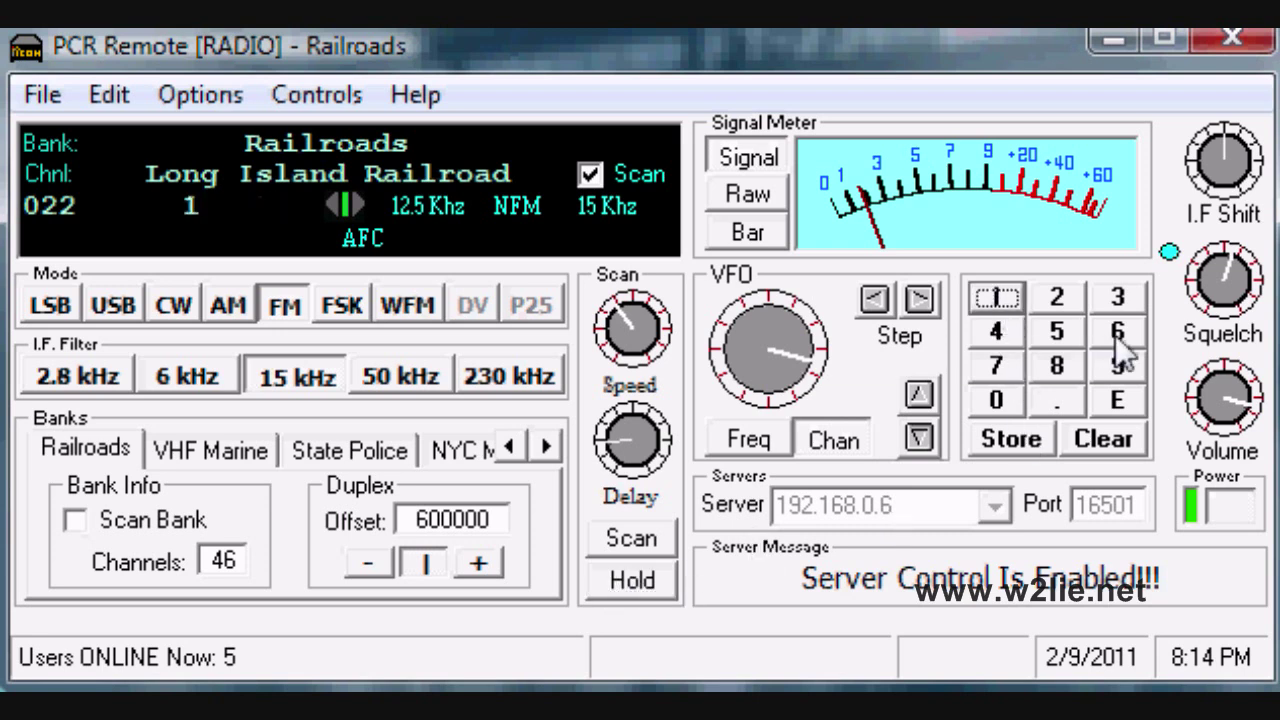
{"action": "left_click", "coordinate": [1057, 300]}
{"action": "left_click", "coordinate": [1057, 402]}
{"action": "left_click", "coordinate": [1048, 342]}
{"action": "left_click", "coordinate": [1048, 341]}
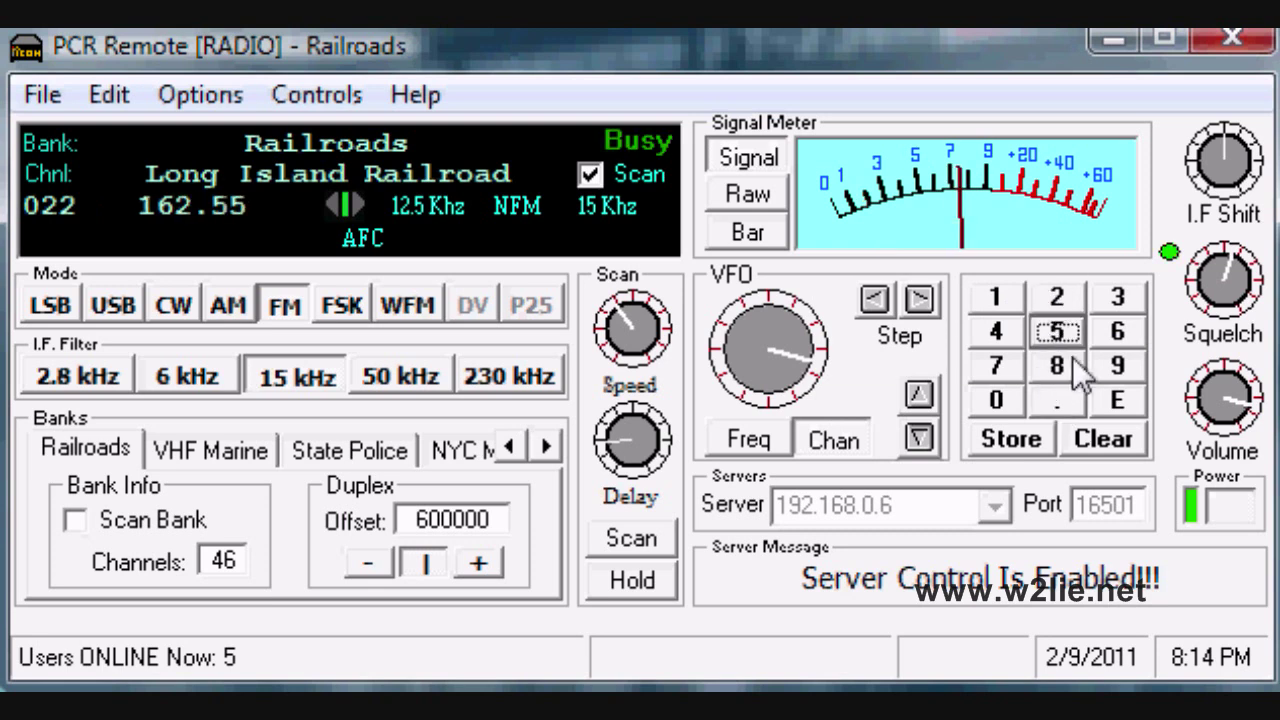
{"action": "left_click", "coordinate": [1121, 399]}
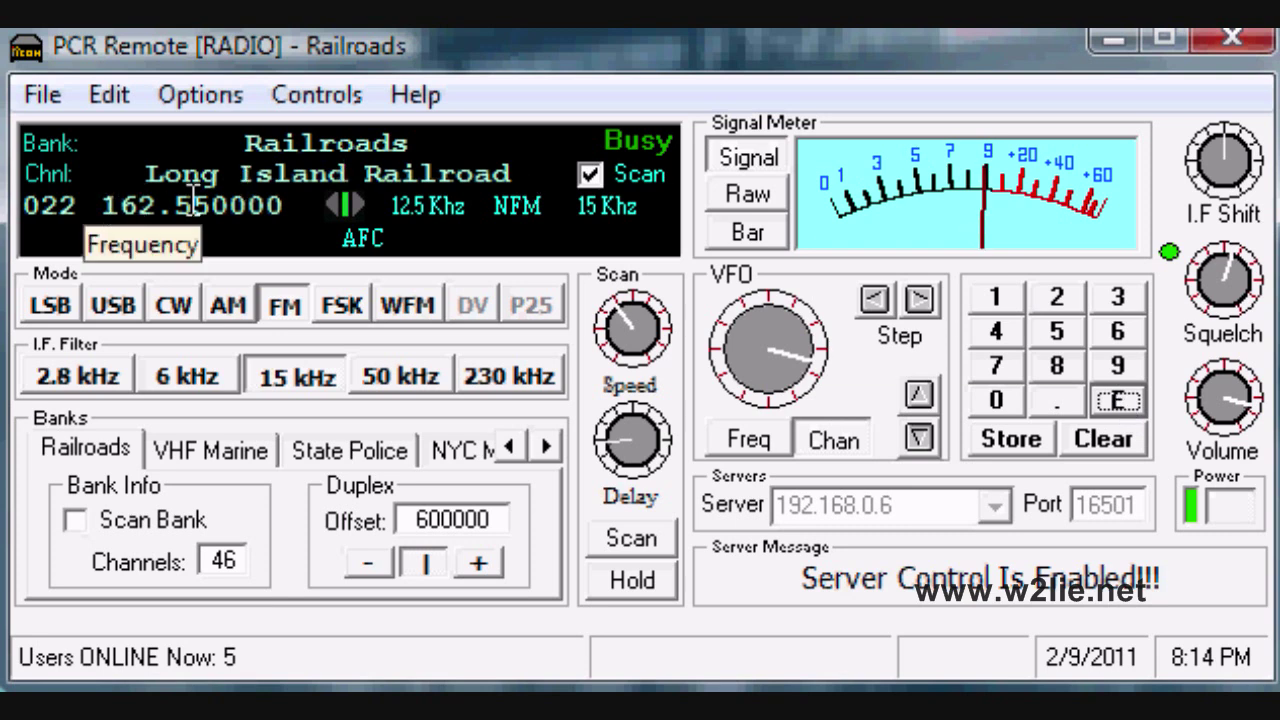
{"action": "left_click", "coordinate": [758, 440]}
{"action": "left_click_drag", "start_coordinate": [823, 382], "coordinate": [745, 338]}
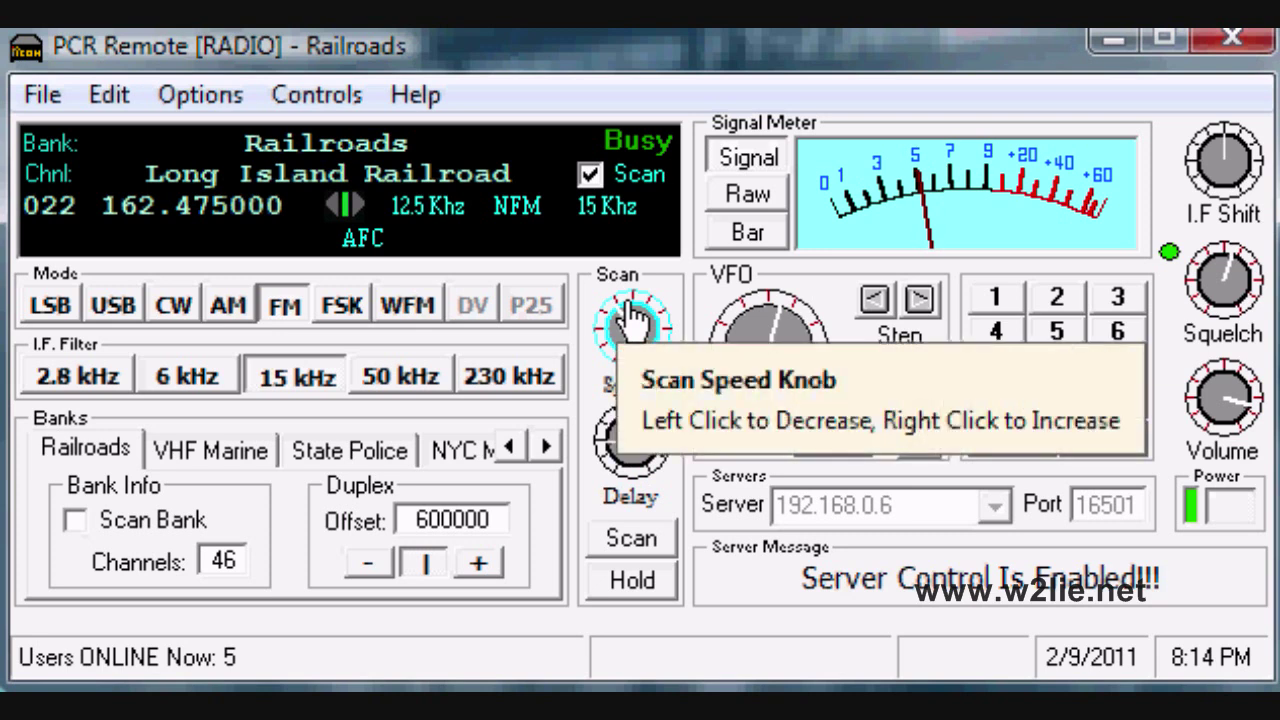
Scan the Railroads bank upward with Scan Bank on and a 136 mSec sample time.
{"action": "left_click", "coordinate": [199, 454]}
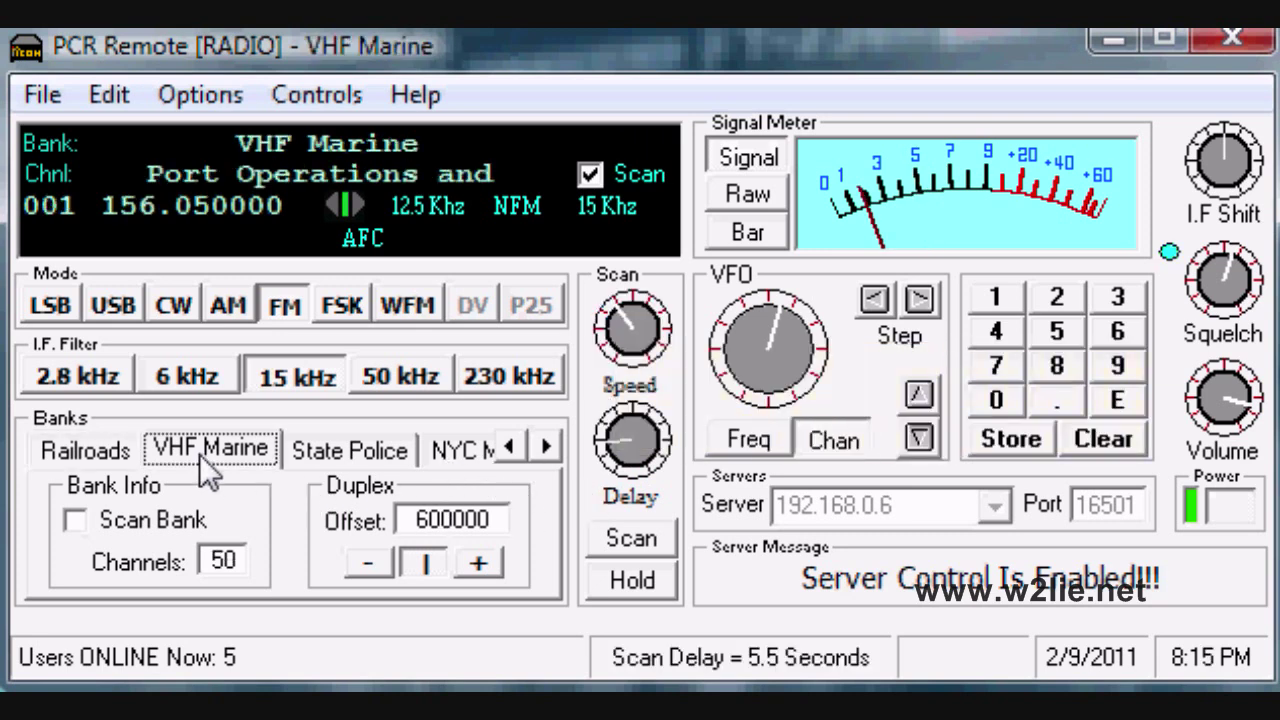
{"action": "left_click", "coordinate": [112, 521]}
{"action": "left_click", "coordinate": [106, 454]}
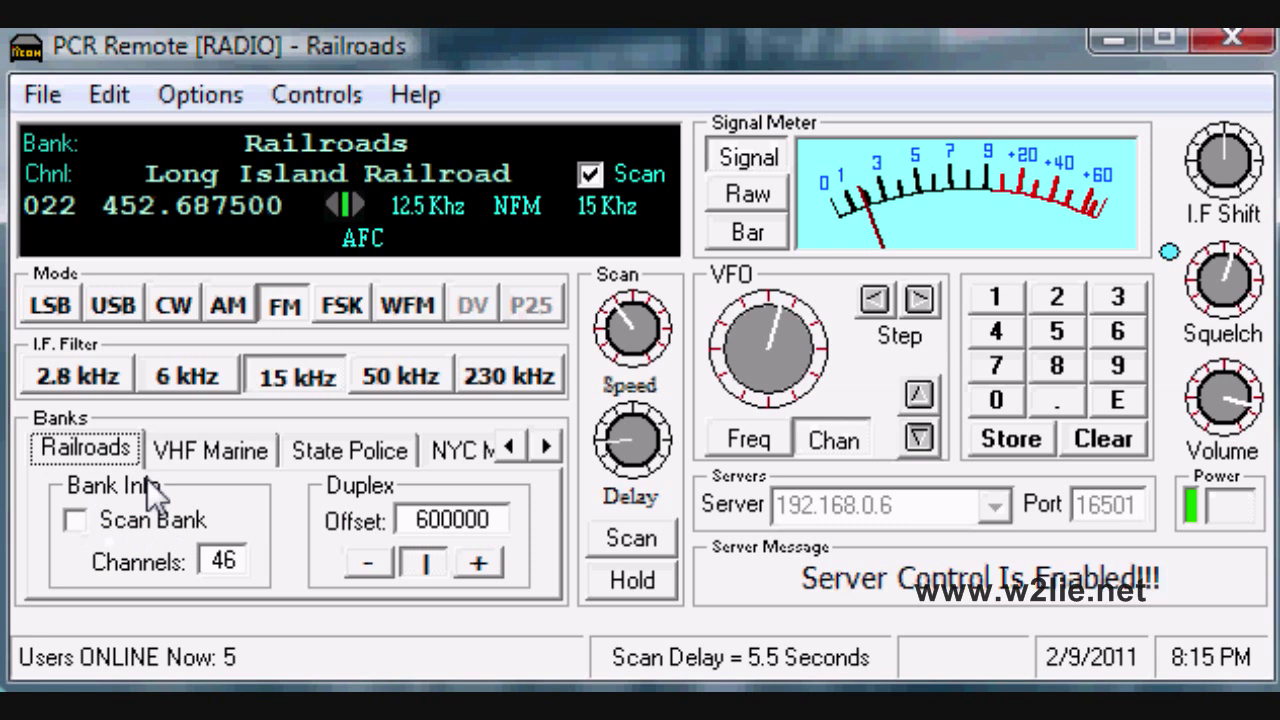
{"action": "left_click", "coordinate": [118, 525]}
{"action": "left_click", "coordinate": [633, 537]}
{"action": "mouse_move", "coordinate": [632, 325]}
{"action": "left_mouse_down"}
{"action": "mouse_move", "coordinate": [675, 343]}
{"action": "mouse_move", "coordinate": [651, 352]}
{"action": "mouse_move", "coordinate": [663, 371]}
{"action": "mouse_move", "coordinate": [646, 314]}
{"action": "mouse_move", "coordinate": [623, 337]}
{"action": "mouse_move", "coordinate": [650, 328]}
{"action": "mouse_move", "coordinate": [638, 326]}
{"action": "mouse_move", "coordinate": [640, 355]}
{"action": "mouse_move", "coordinate": [628, 318]}
{"action": "mouse_move", "coordinate": [665, 322]}
{"action": "mouse_move", "coordinate": [680, 345]}
{"action": "mouse_move", "coordinate": [655, 320]}
{"action": "mouse_move", "coordinate": [628, 322]}
{"action": "left_mouse_up"}
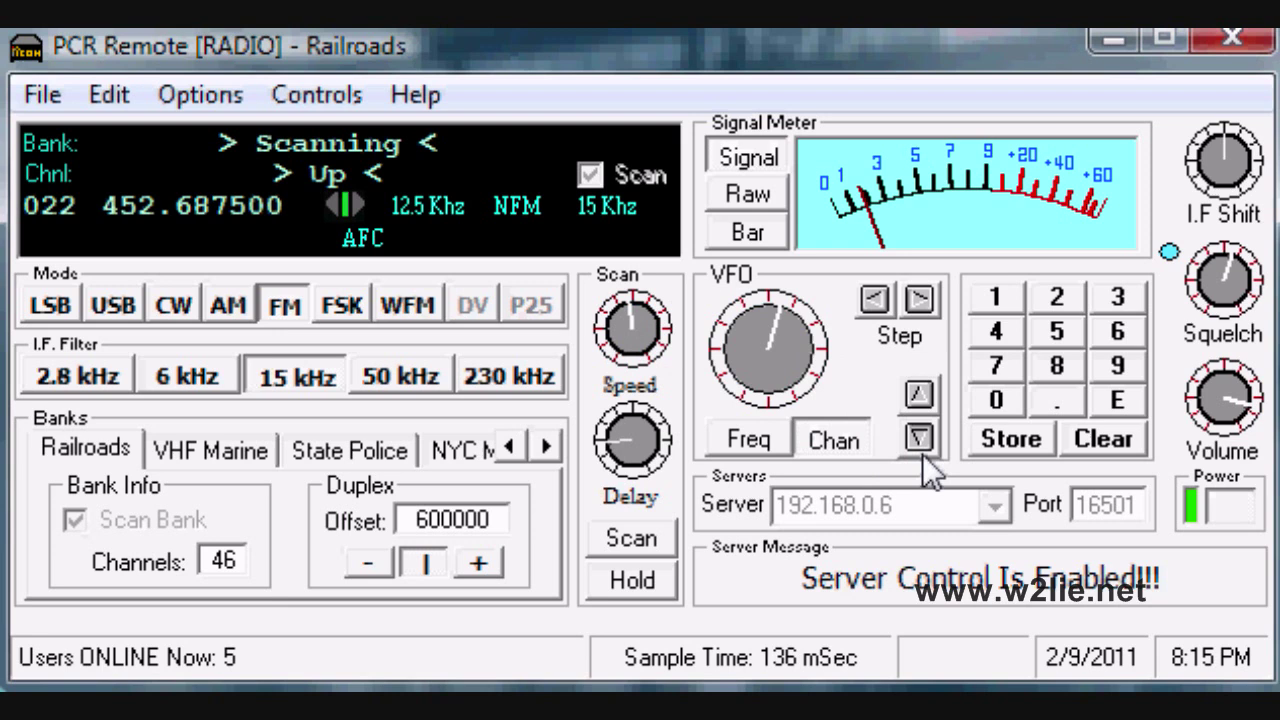
Hold the scan and switch to State Police channel 002 Car-to-Car / Radar at 154.665000.
{"action": "left_click", "coordinate": [640, 580]}
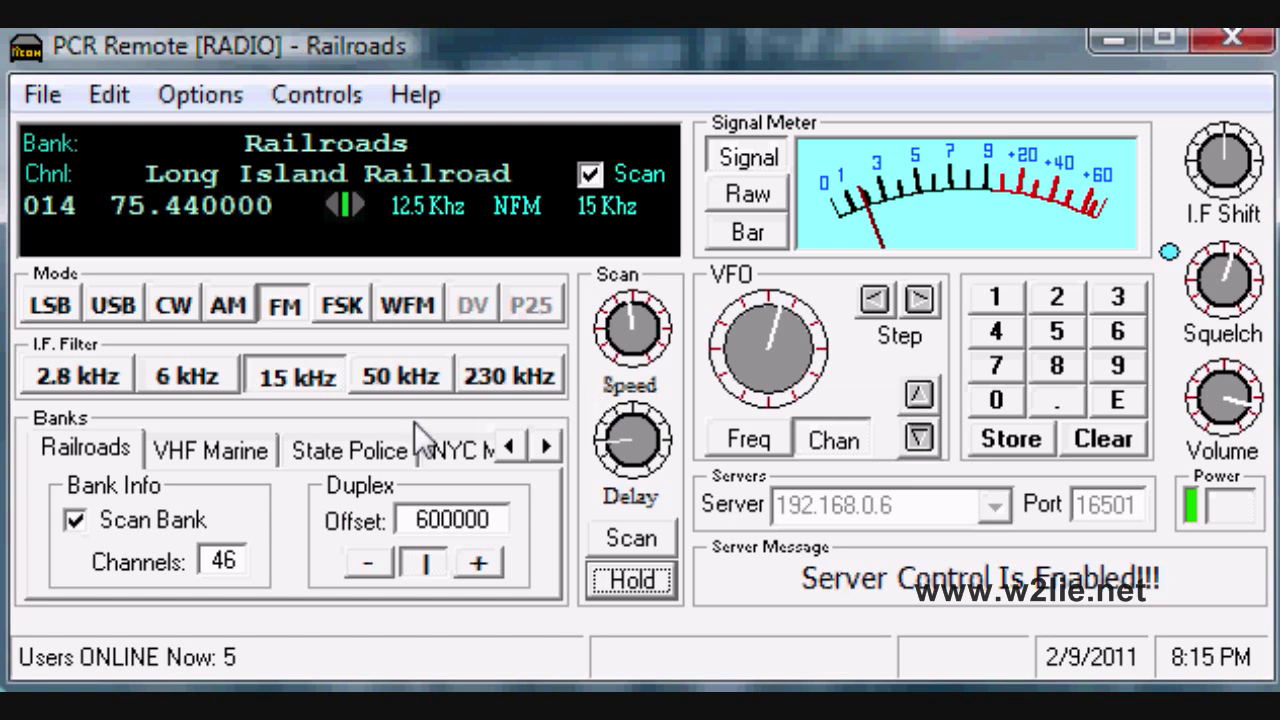
{"action": "left_click", "coordinate": [329, 446]}
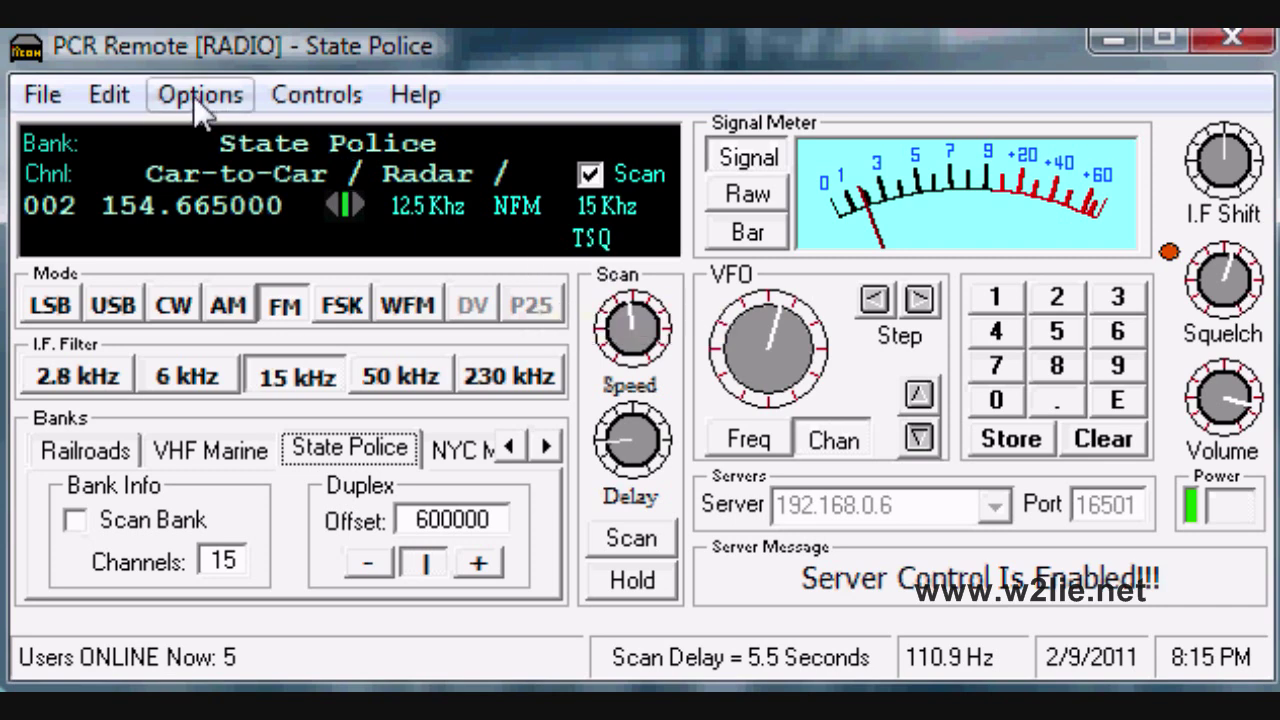
{"action": "left_click", "coordinate": [277, 96]}
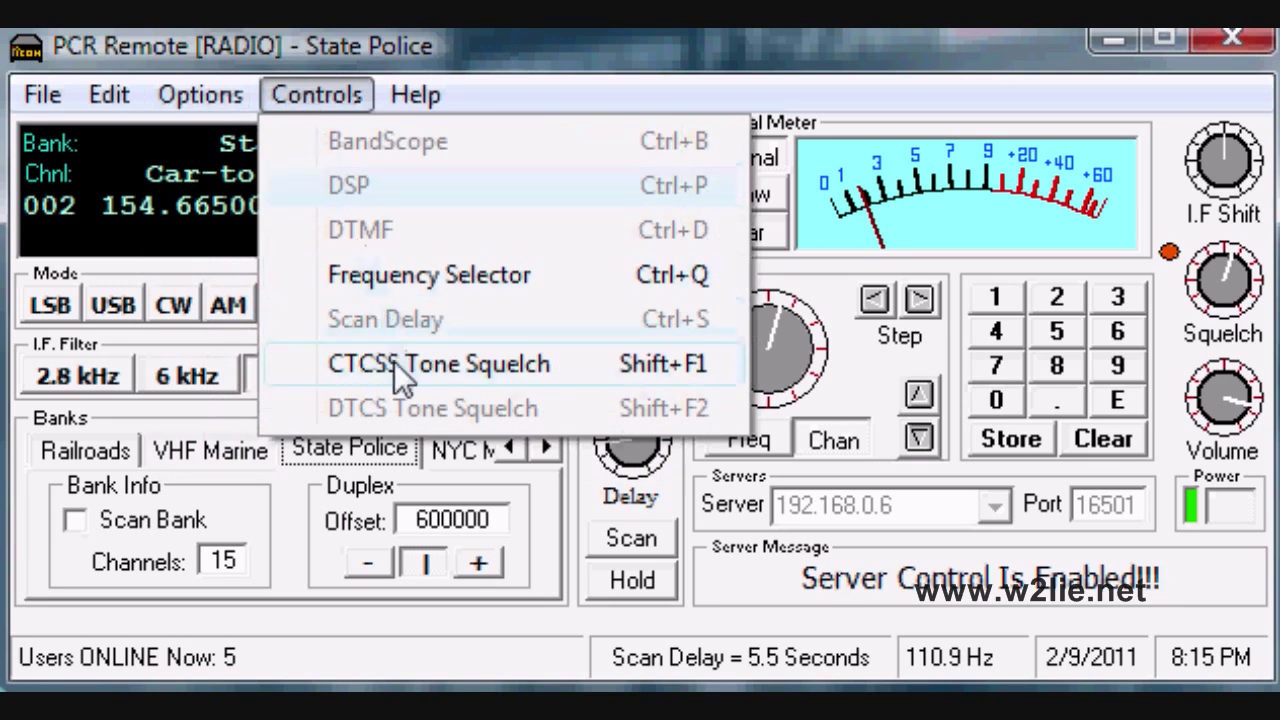
{"action": "left_click", "coordinate": [454, 367]}
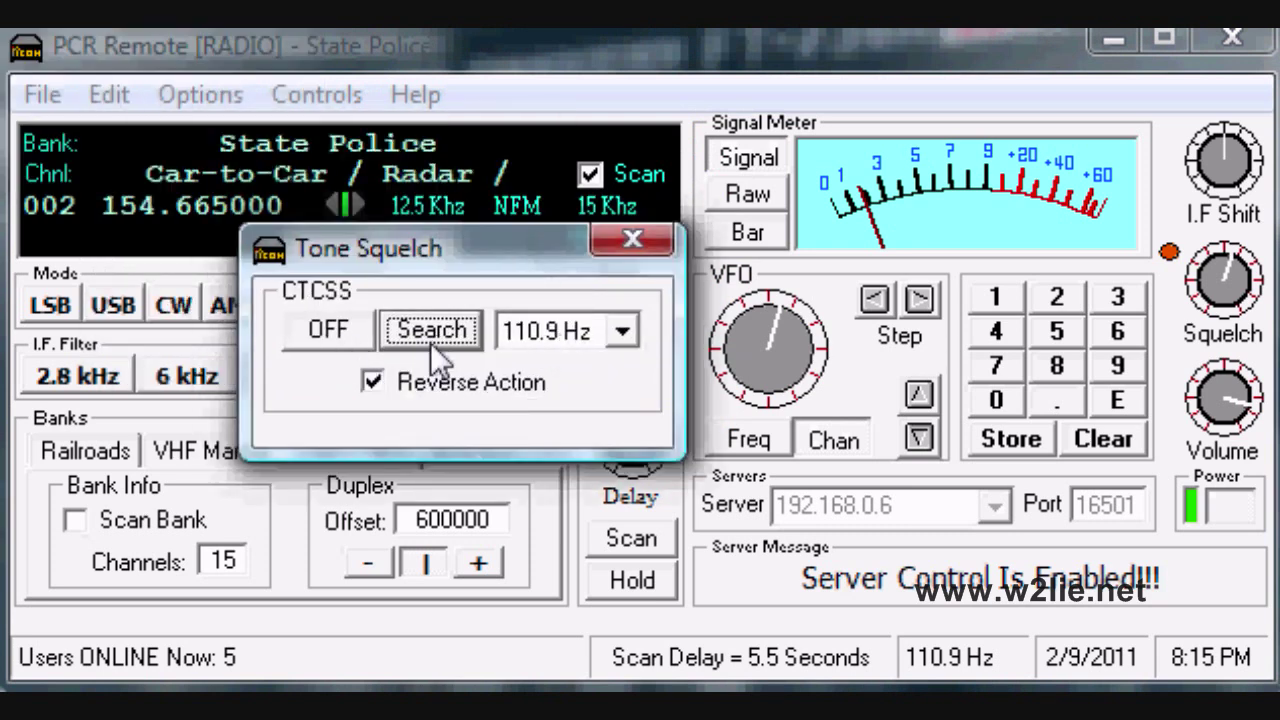
{"action": "left_click", "coordinate": [612, 250]}
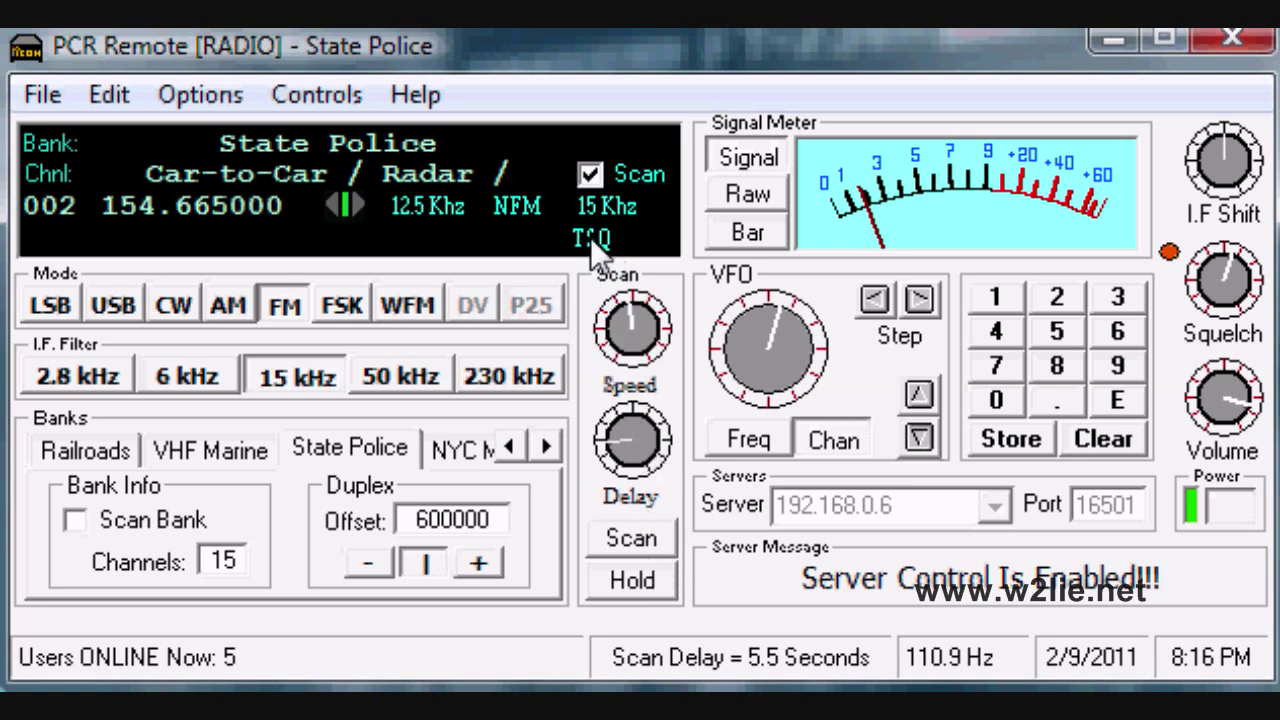
Tune channel 002 to 162.550000 using the keypad.
{"action": "left_click", "coordinate": [998, 300]}
{"action": "left_click", "coordinate": [1106, 334]}
{"action": "left_click", "coordinate": [1058, 297]}
{"action": "left_click", "coordinate": [1058, 400]}
{"action": "left_click", "coordinate": [1056, 331]}
{"action": "left_click", "coordinate": [1054, 330]}
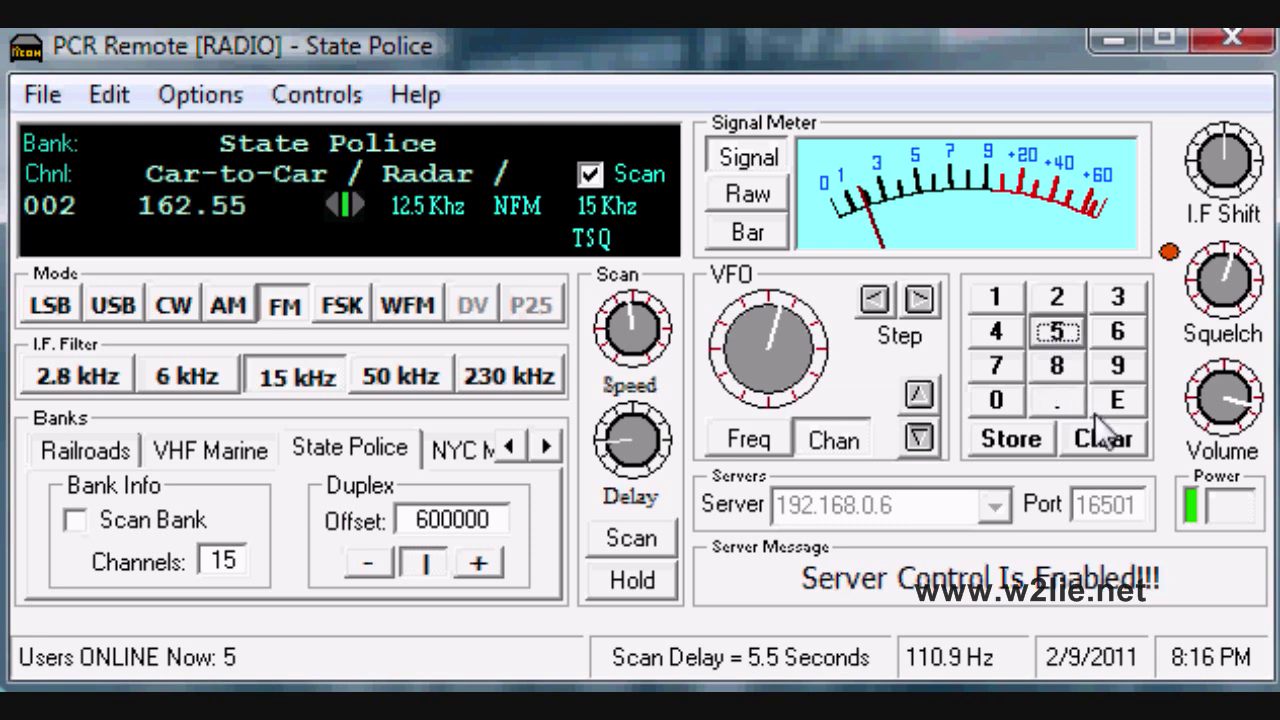
{"action": "left_click", "coordinate": [1119, 406]}
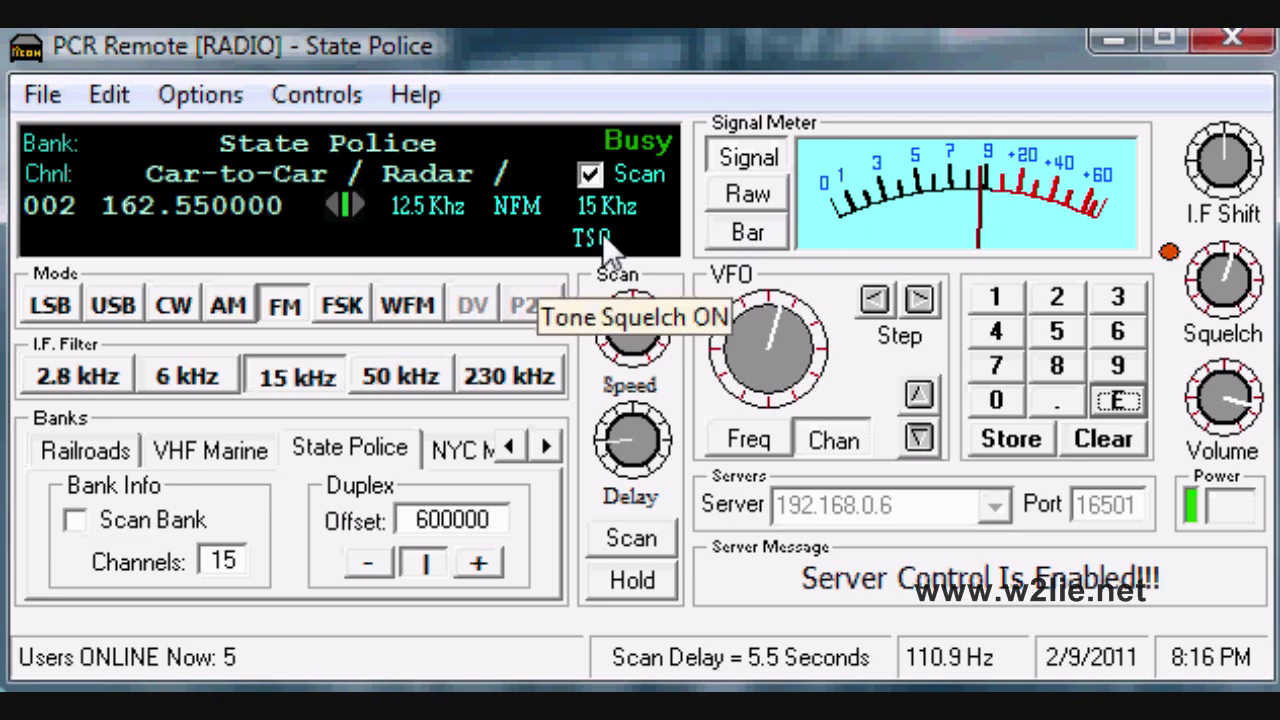
Turn CTCSS tone squelch off for channel 002.
{"action": "left_click", "coordinate": [310, 98]}
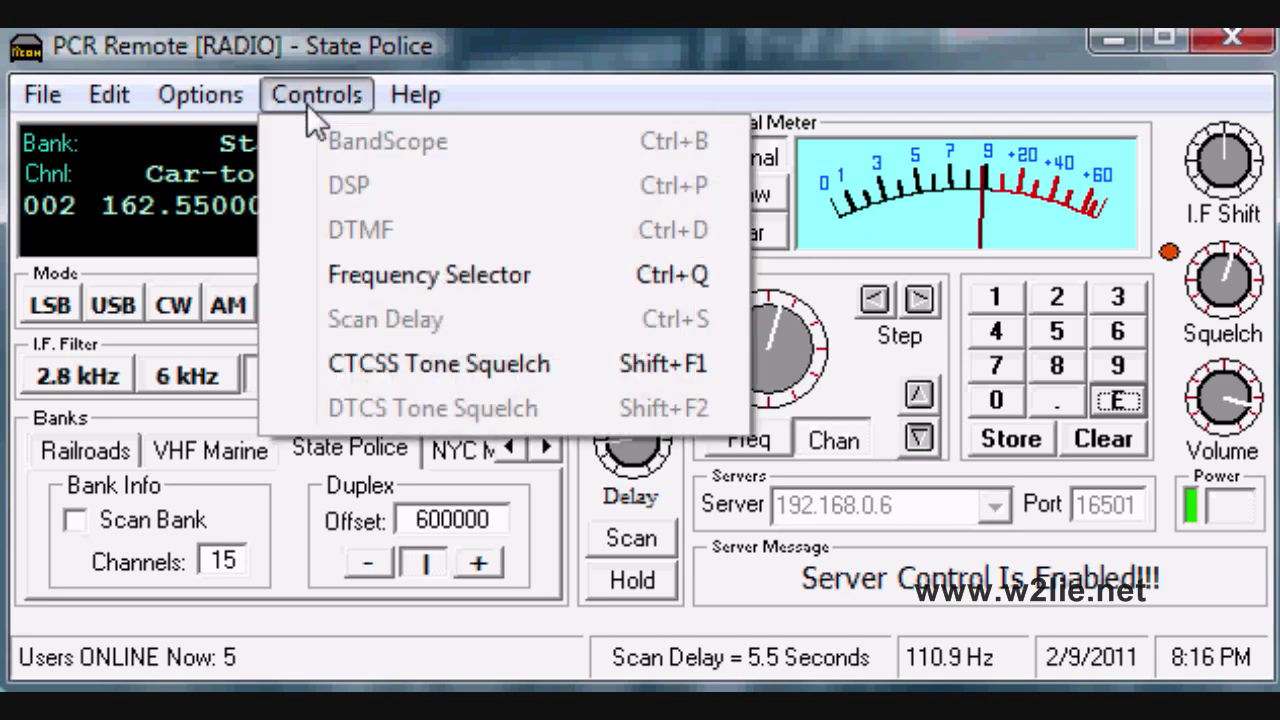
{"action": "left_click", "coordinate": [355, 355]}
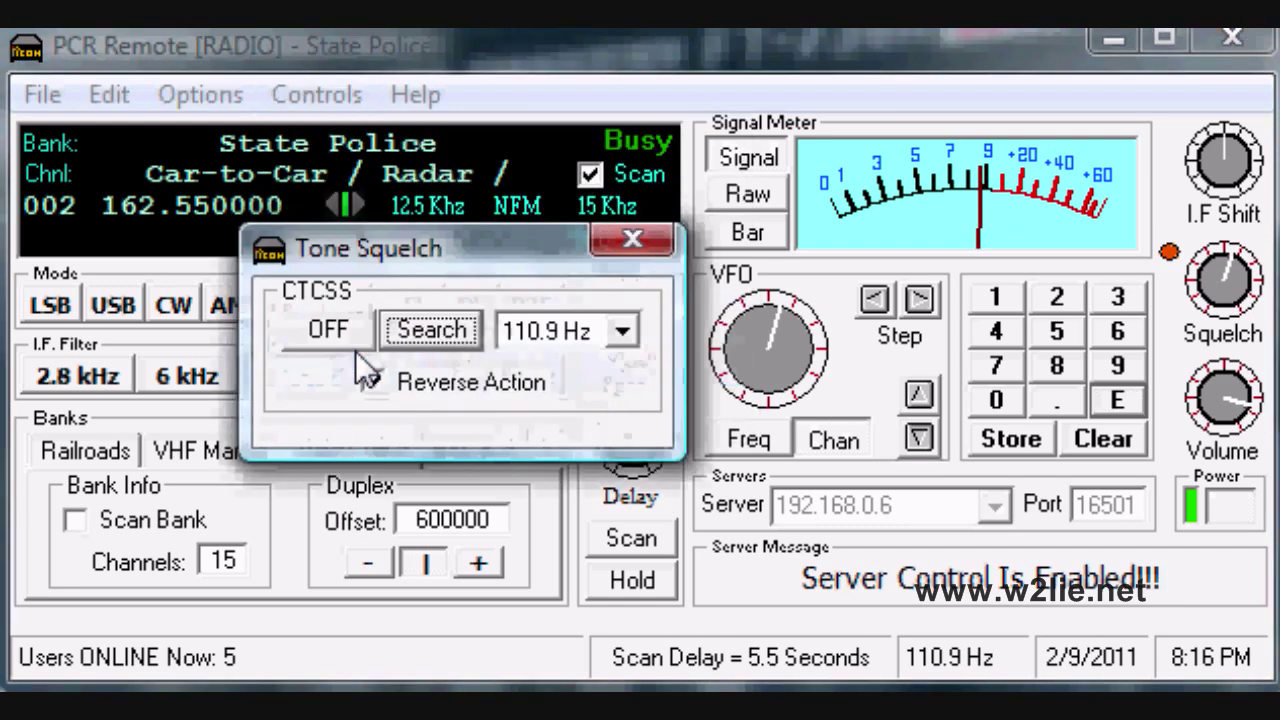
{"action": "left_click", "coordinate": [336, 336]}
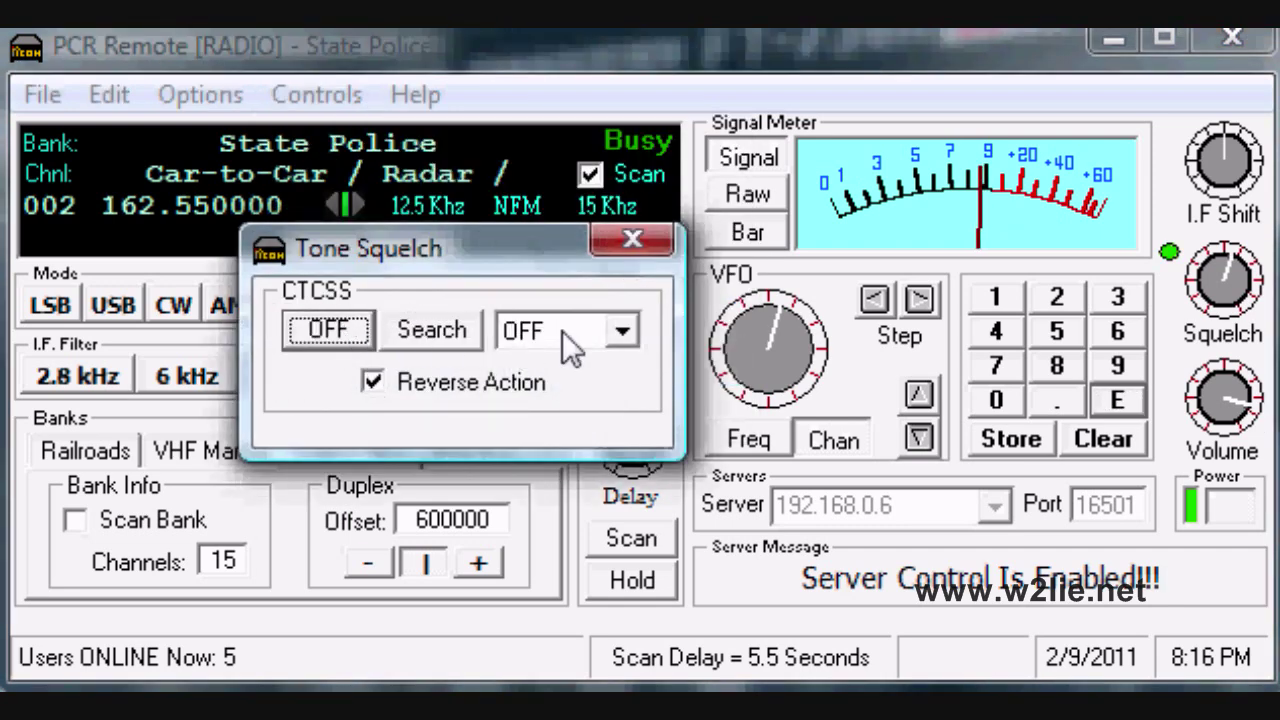
{"action": "left_click", "coordinate": [622, 246]}
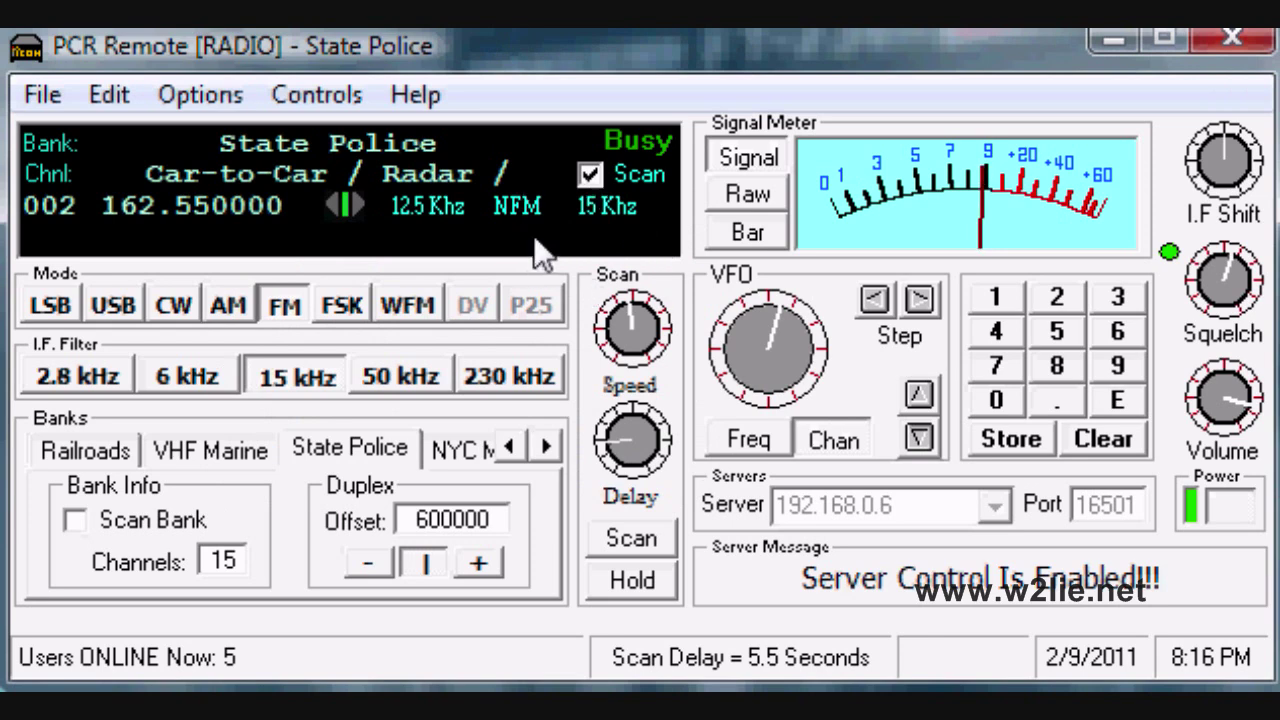
Check the 162.550 MHz reading in Controls > Frequency Selector, then bring up the Options menu.
{"action": "left_click", "coordinate": [323, 93]}
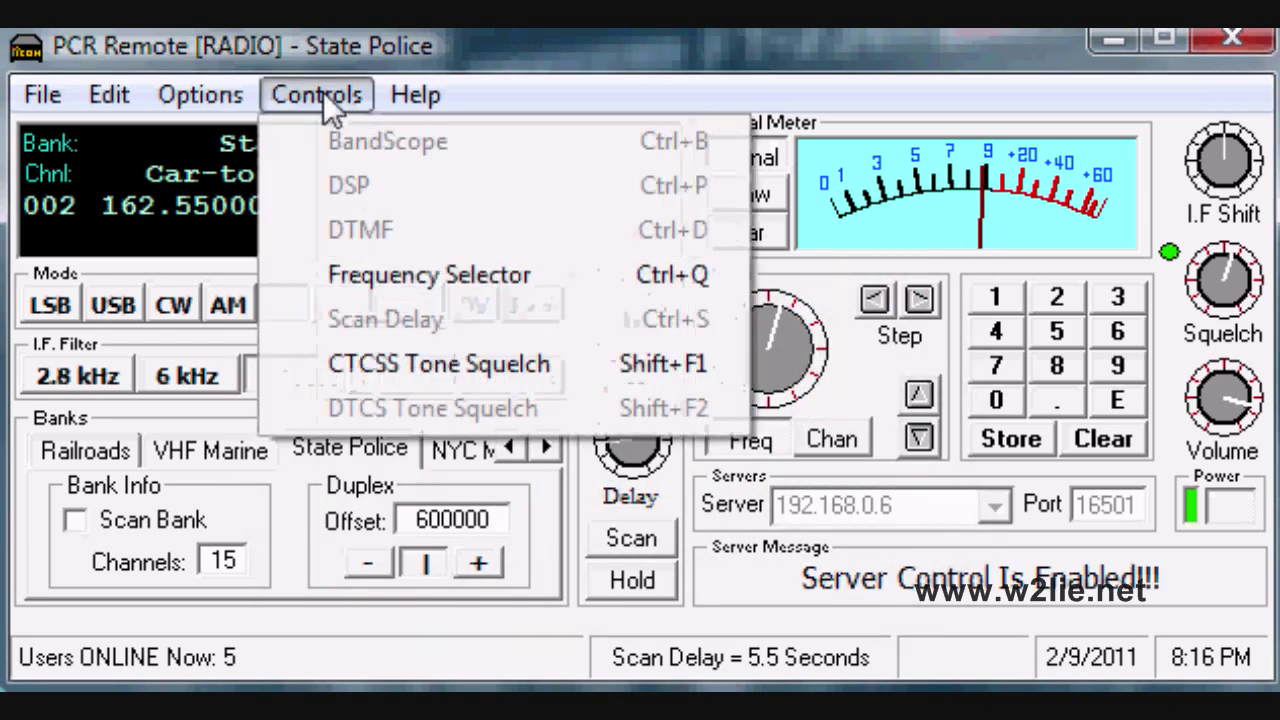
{"action": "left_click", "coordinate": [400, 275]}
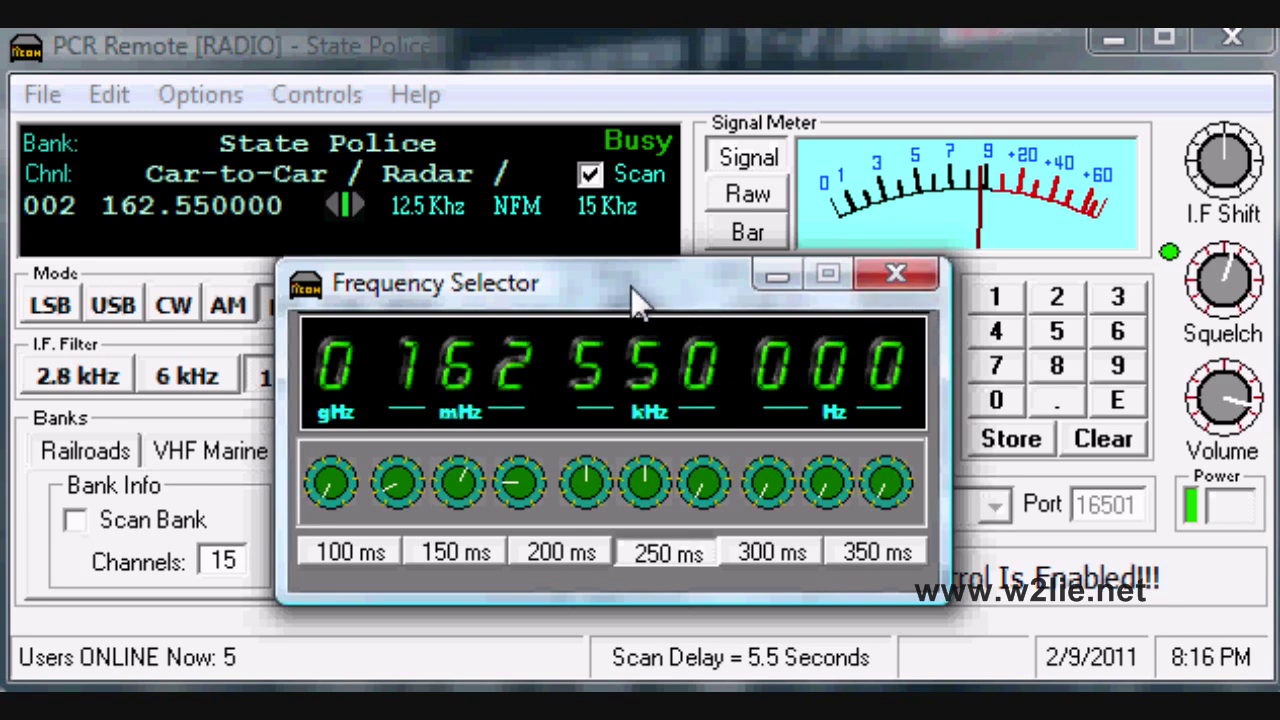
{"action": "left_click_drag", "start_coordinate": [631, 286], "coordinate": [653, 254]}
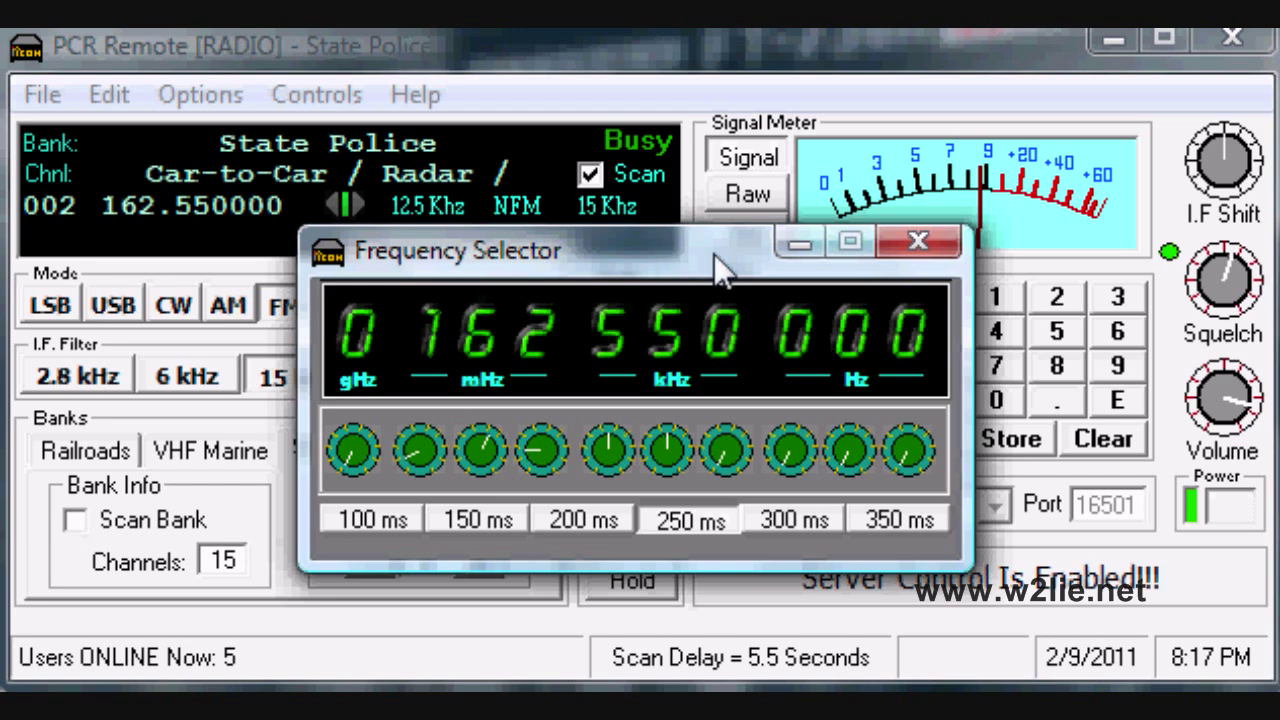
{"action": "left_click", "coordinate": [914, 242]}
{"action": "left_click", "coordinate": [185, 100]}
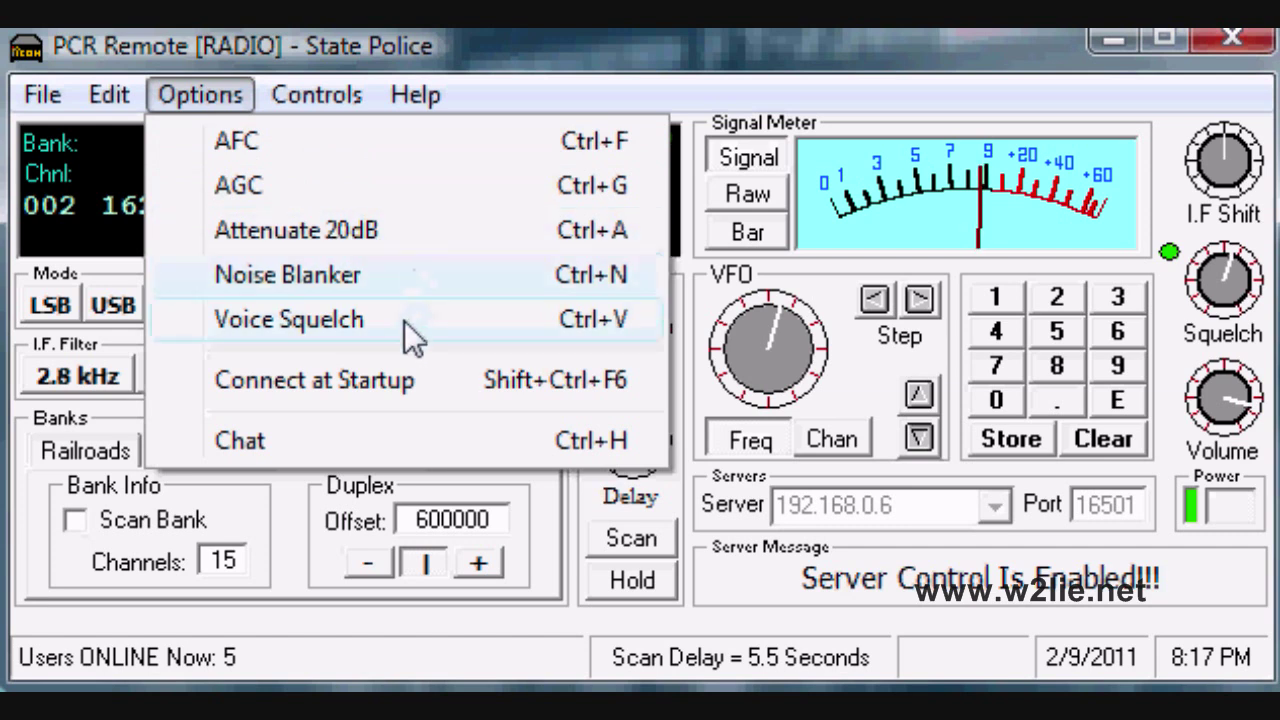
Enable Options > Connect at Startup, then look over the File, Options and Controls menus.
{"action": "left_click", "coordinate": [404, 381]}
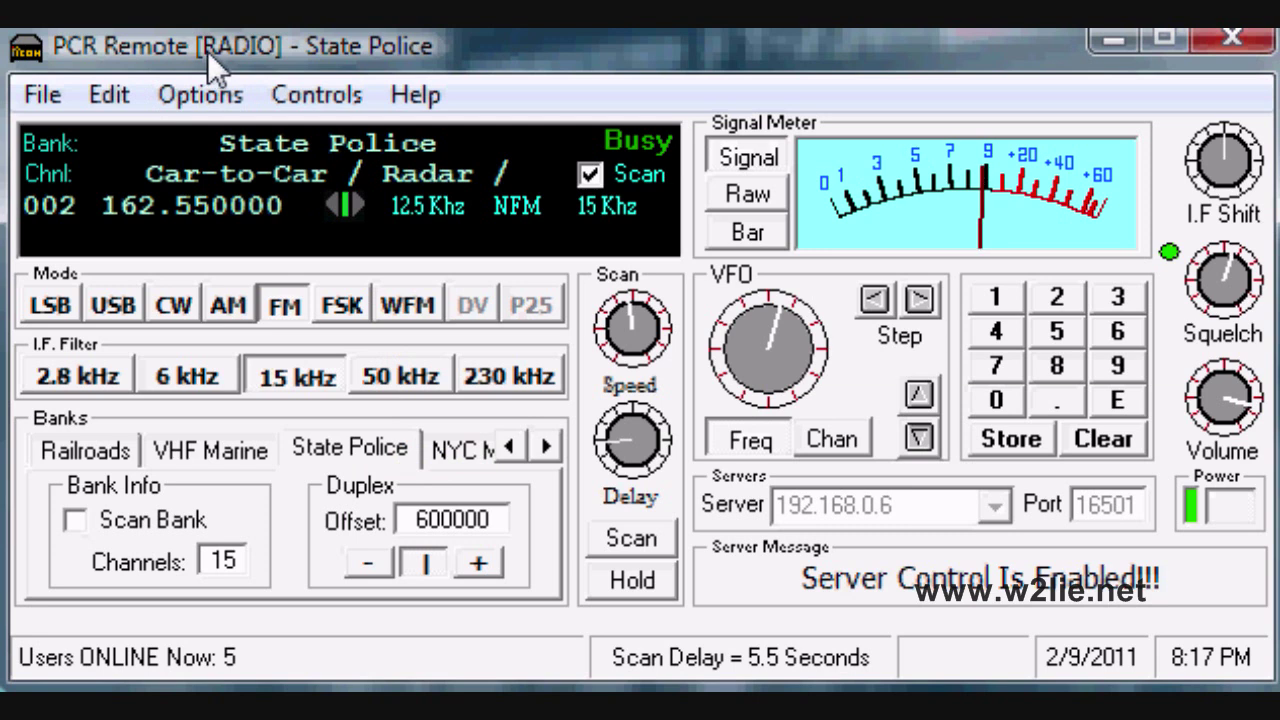
{"action": "left_click", "coordinate": [46, 92]}
{"action": "mouse_move", "coordinate": [170, 92]}
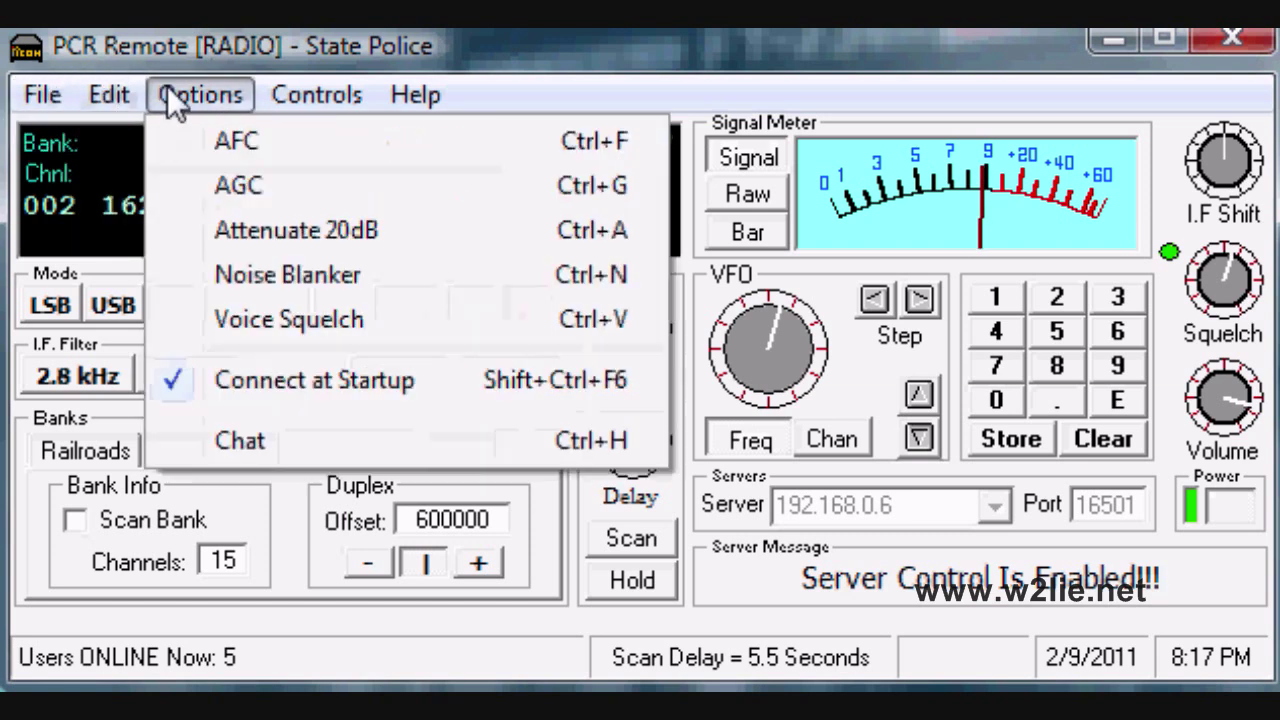
{"action": "mouse_move", "coordinate": [282, 99]}
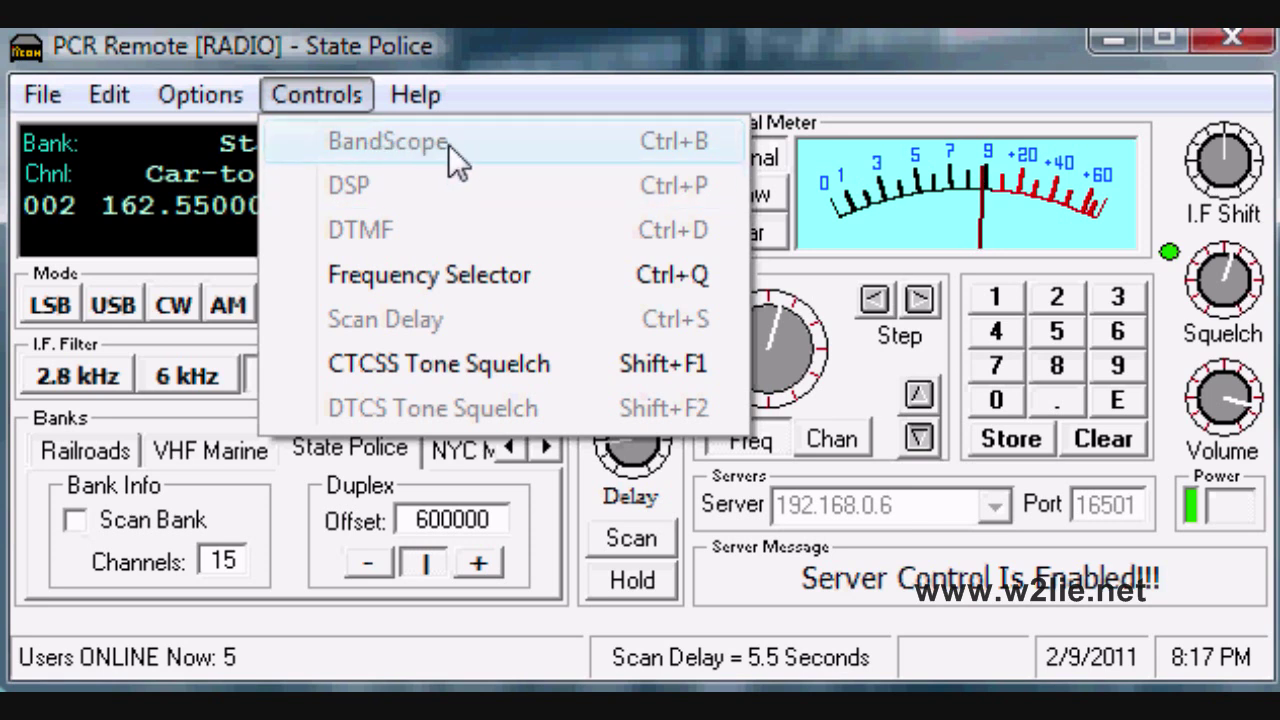
{"action": "left_click", "coordinate": [533, 56]}
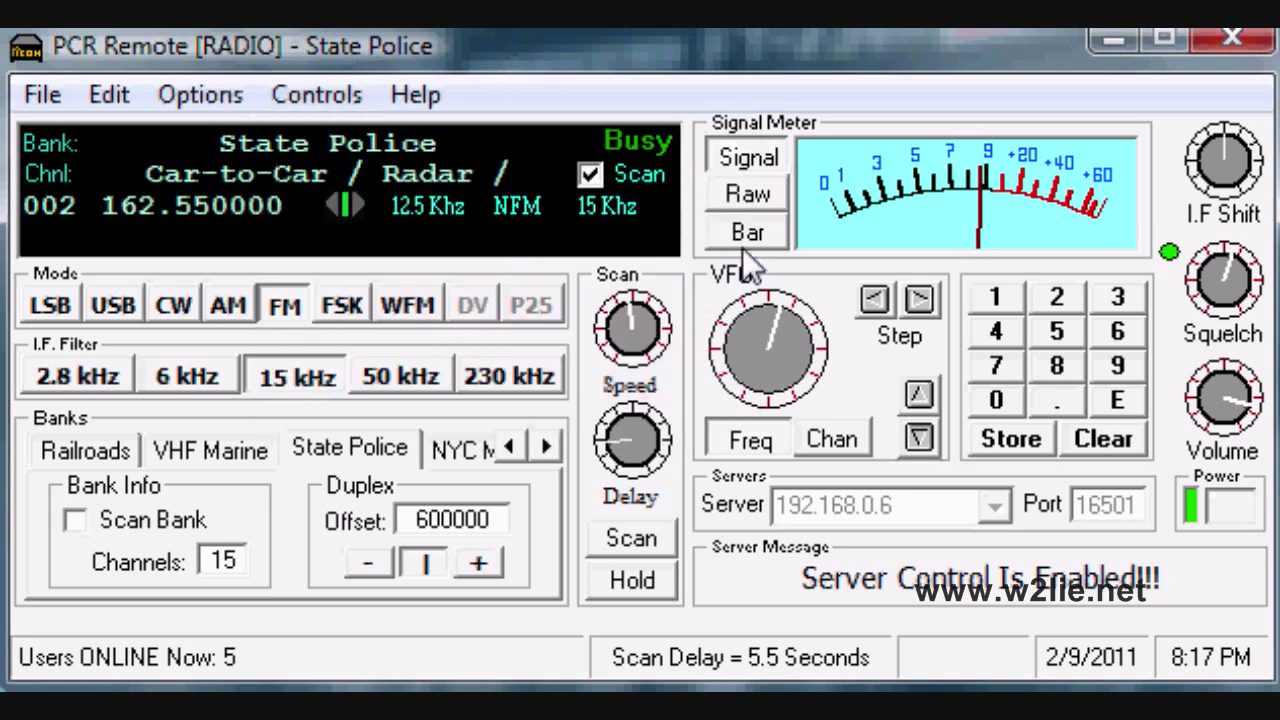
{"action": "mouse_move", "coordinate": [1240, 418]}
{"action": "left_mouse_down"}
{"action": "mouse_move", "coordinate": [1227, 405]}
{"action": "mouse_move", "coordinate": [1223, 417]}
{"action": "mouse_move", "coordinate": [1260, 405]}
{"action": "left_mouse_up"}
{"action": "left_click_drag", "start_coordinate": [1256, 286], "coordinate": [1230, 265]}
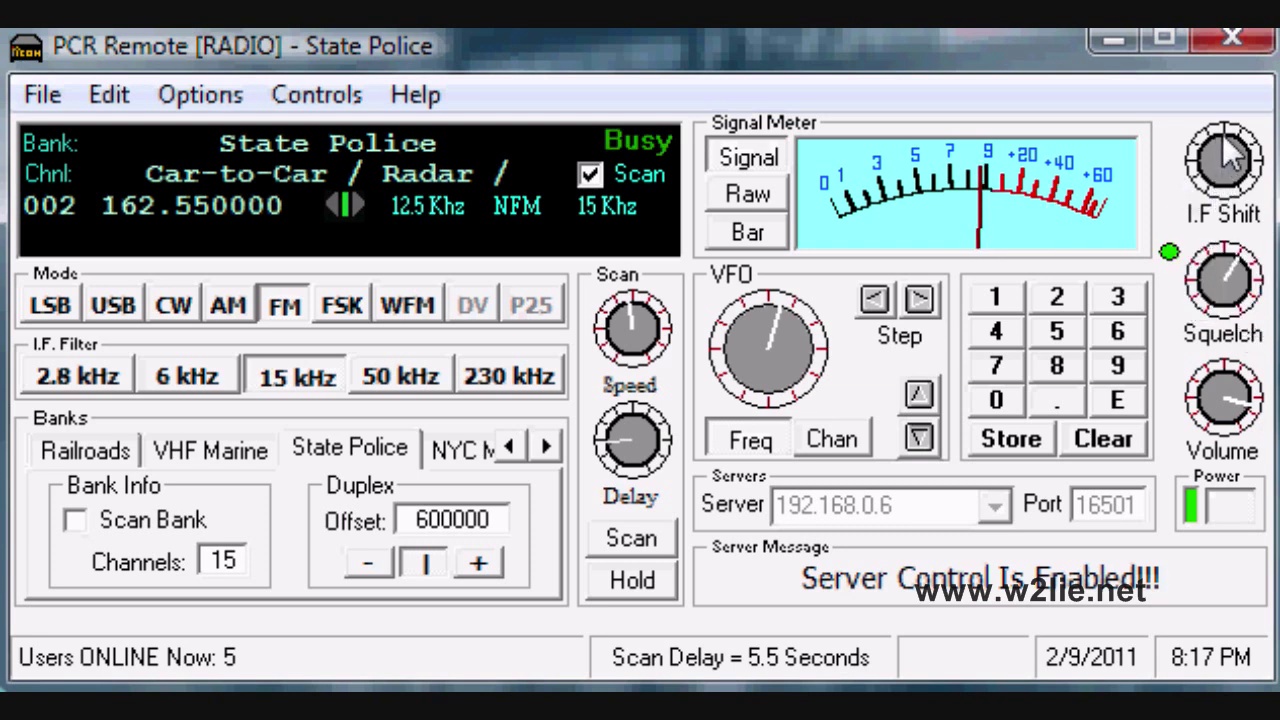
{"action": "left_click", "coordinate": [178, 305]}
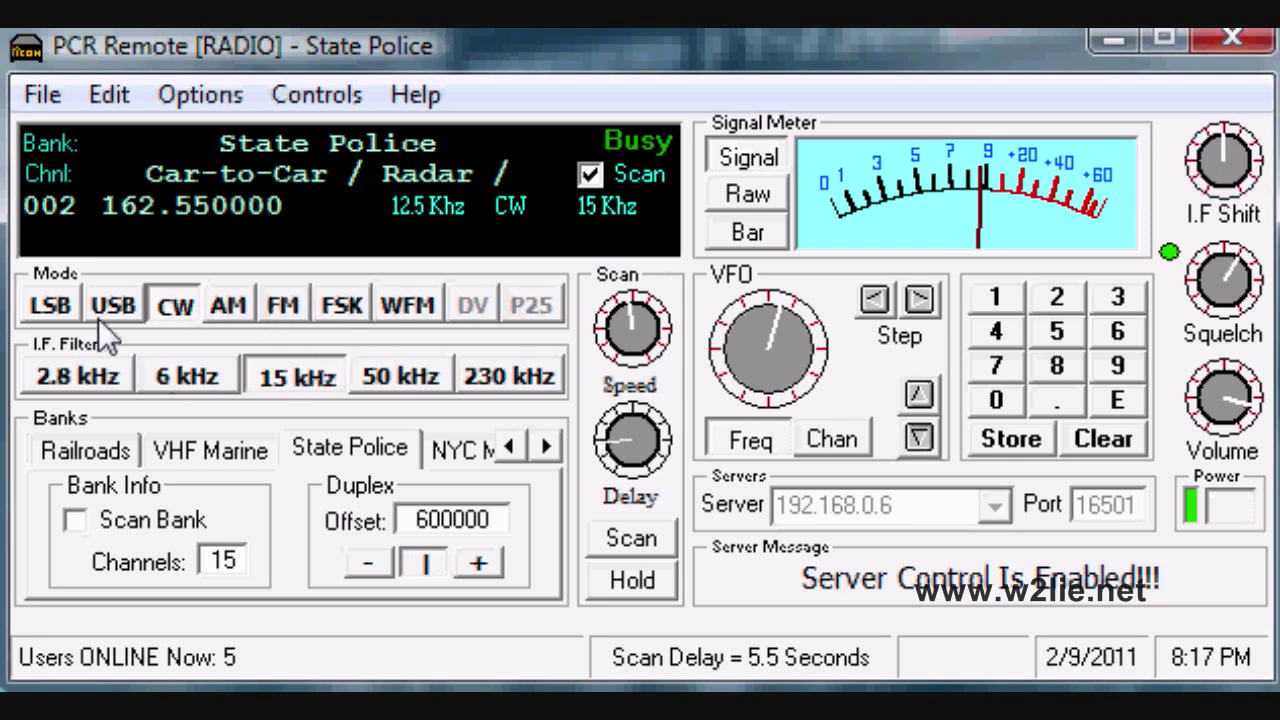
{"action": "left_click", "coordinate": [280, 304]}
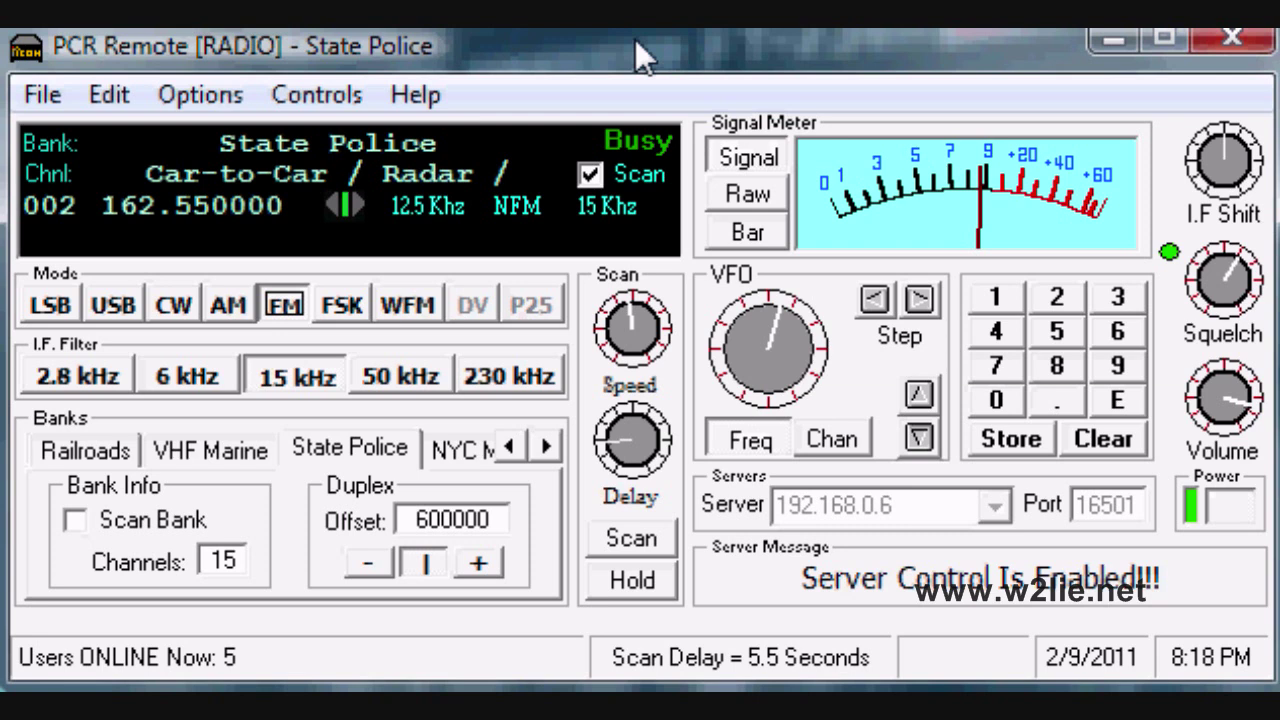
Review the Help > Online Servers list in the browser, then power off the radio client.
{"action": "left_click", "coordinate": [425, 113]}
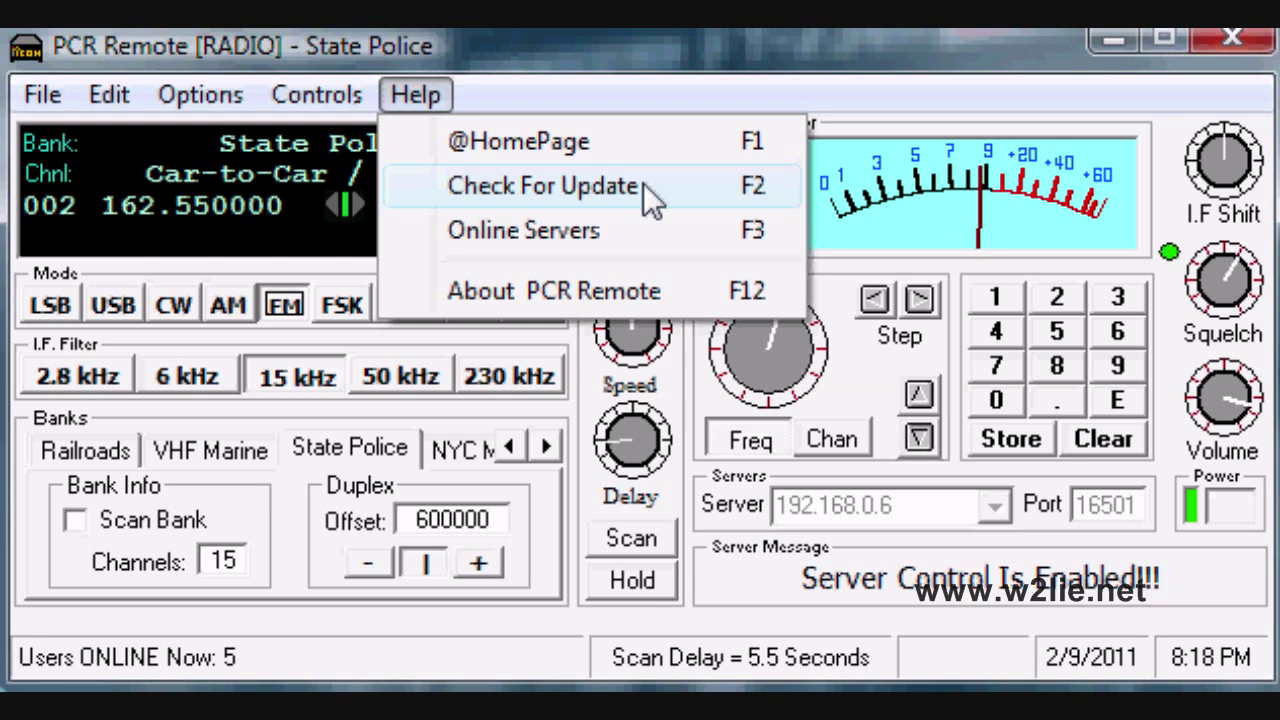
{"action": "left_click", "coordinate": [583, 232]}
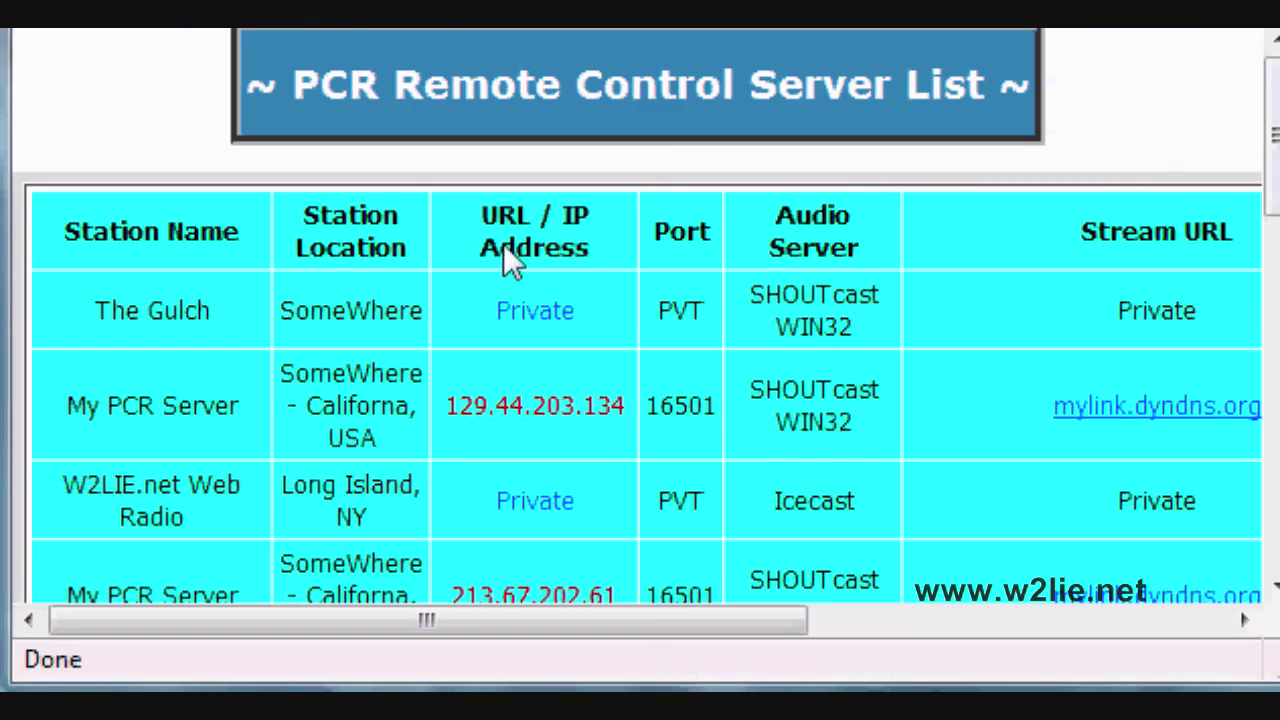
{"action": "scroll", "coordinate": [499, 258], "scroll_direction": "down", "scroll_amount": 2}
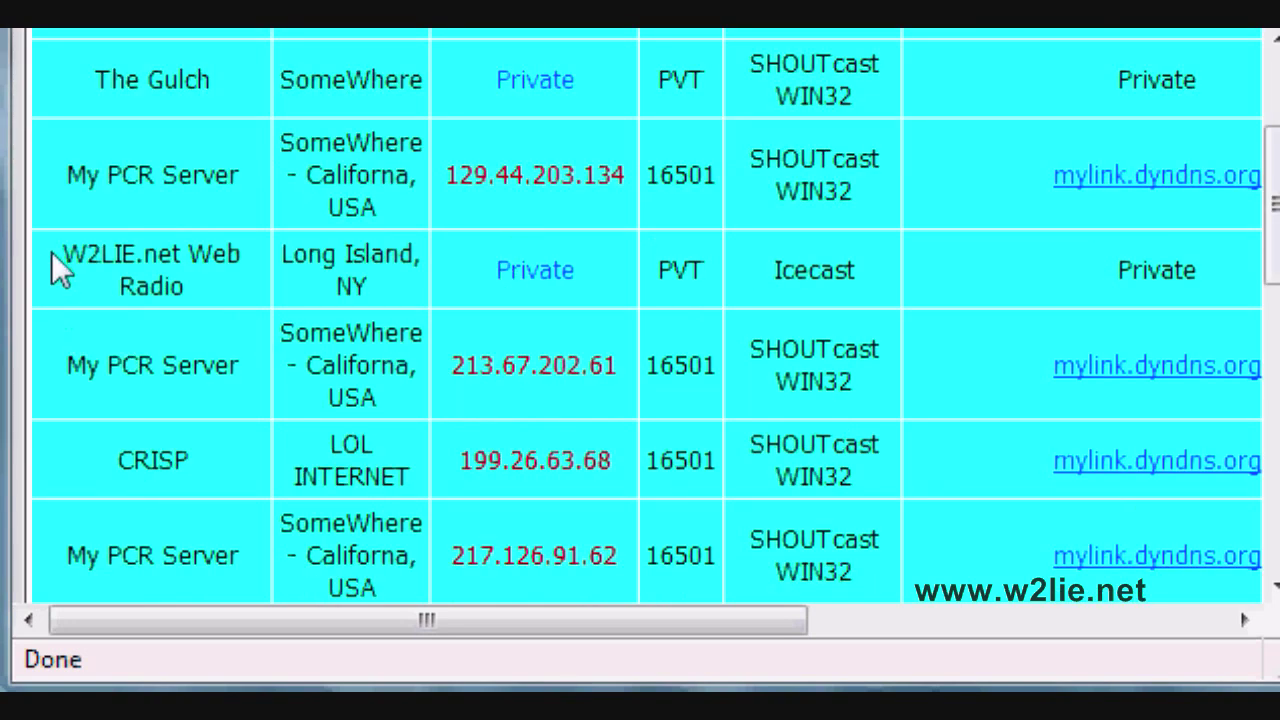
{"action": "left_click_drag", "start_coordinate": [80, 248], "coordinate": [1198, 282]}
{"action": "left_click_drag", "start_coordinate": [634, 622], "coordinate": [1186, 540]}
{"action": "left_click_drag", "start_coordinate": [1000, 255], "coordinate": [1240, 305]}
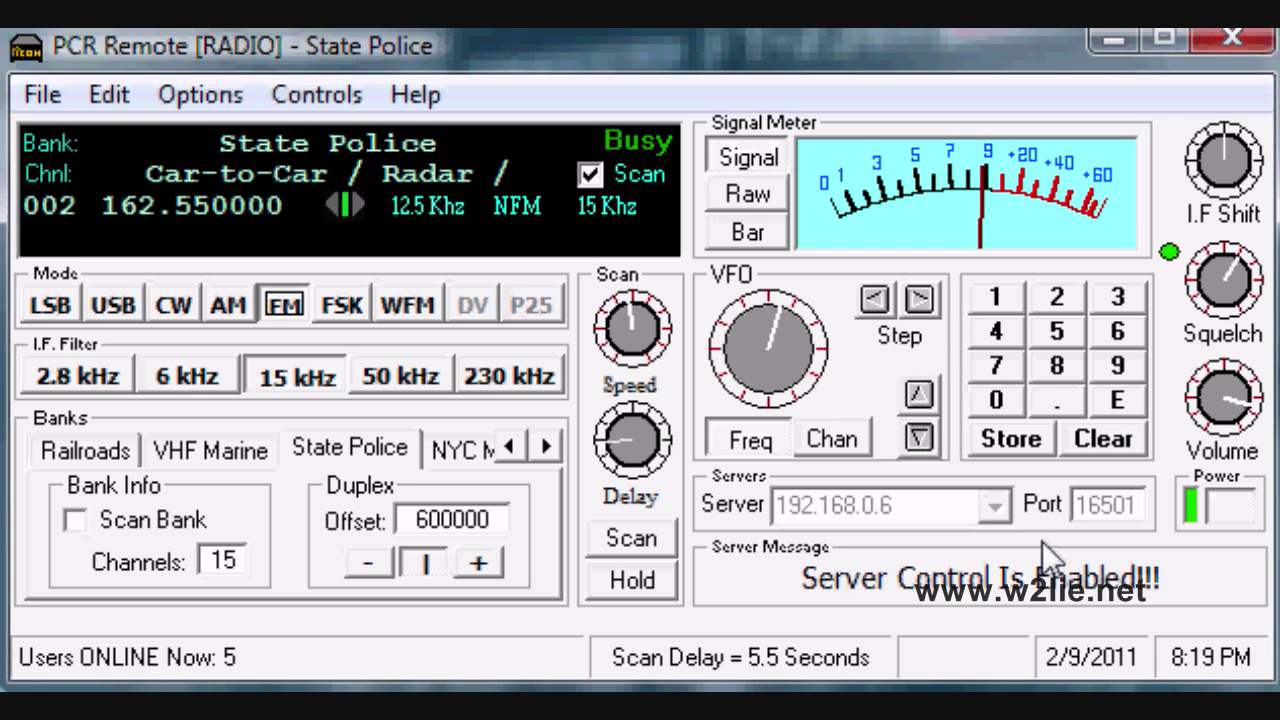
{"action": "left_click", "coordinate": [1233, 510]}
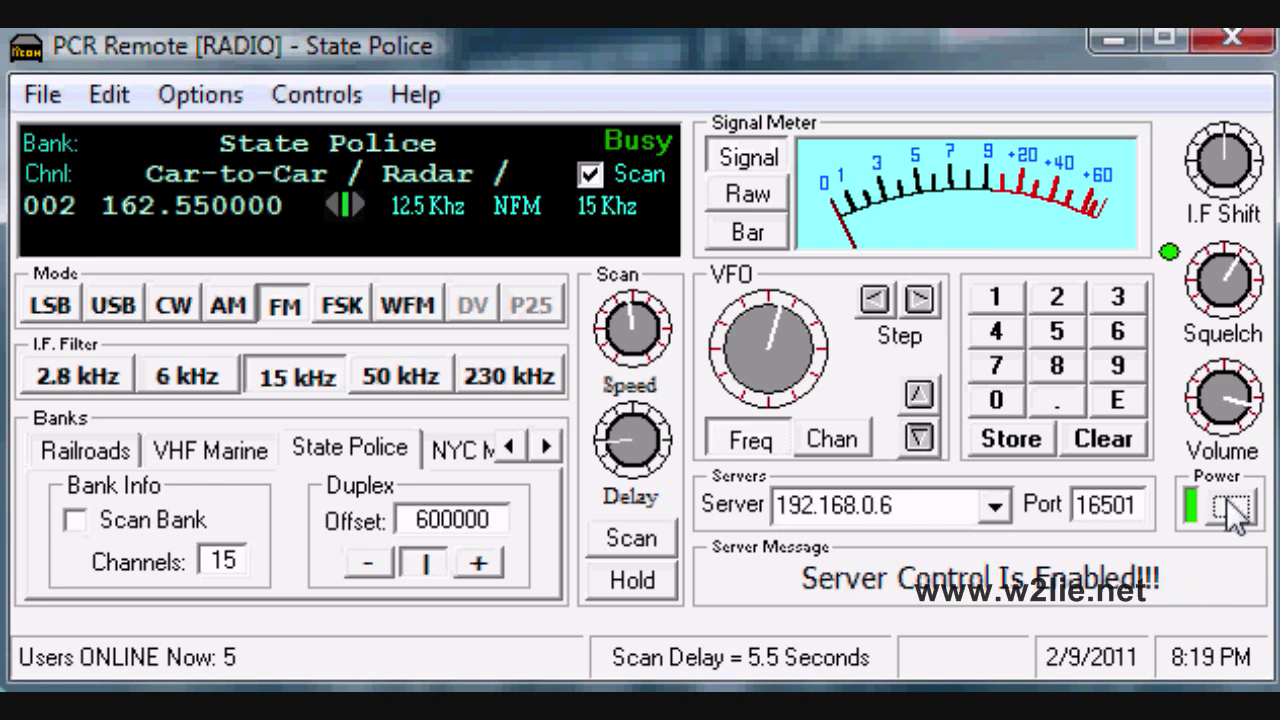